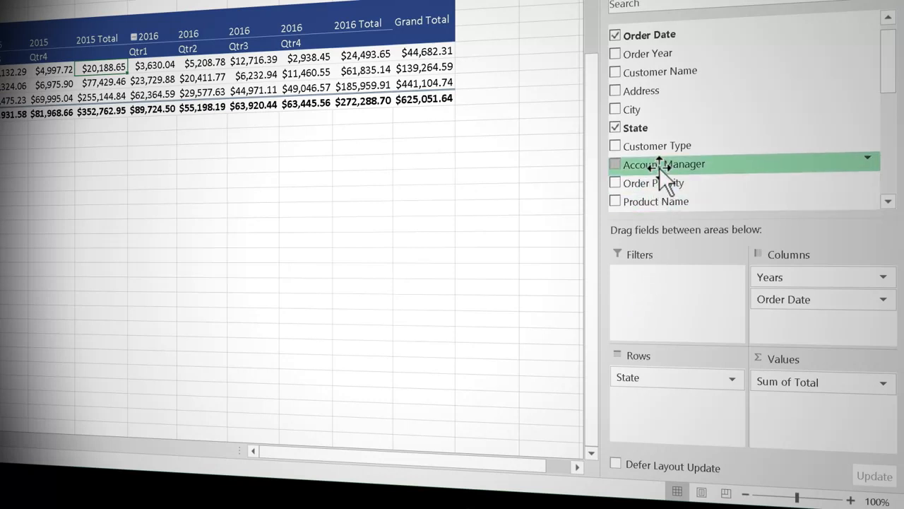
Step: Add Account Manager as a report filter and, with multiple selection enabled, show only the first manager in the list
{"action": "left_click_drag", "start_coordinate": [659, 168], "coordinate": [670, 302]}
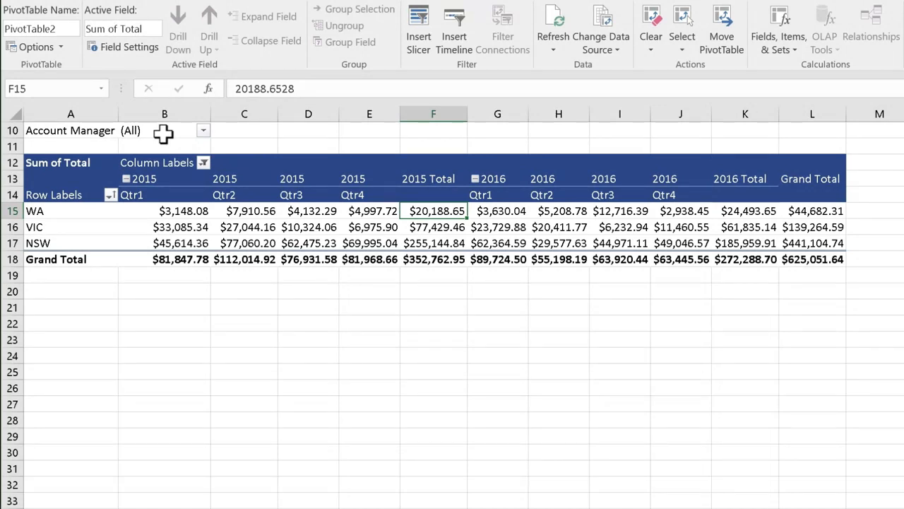
{"action": "left_click", "coordinate": [203, 130]}
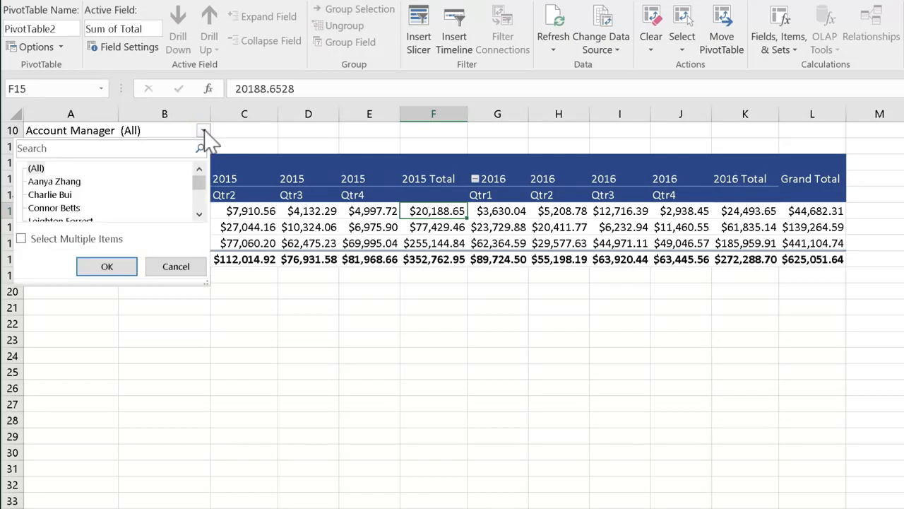
{"action": "left_click", "coordinate": [21, 238]}
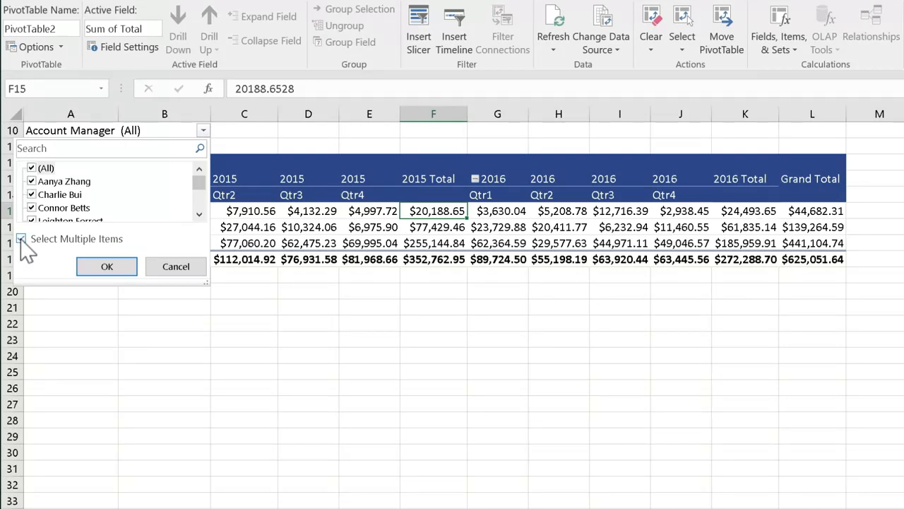
{"action": "left_click", "coordinate": [31, 168]}
{"action": "left_click", "coordinate": [31, 181]}
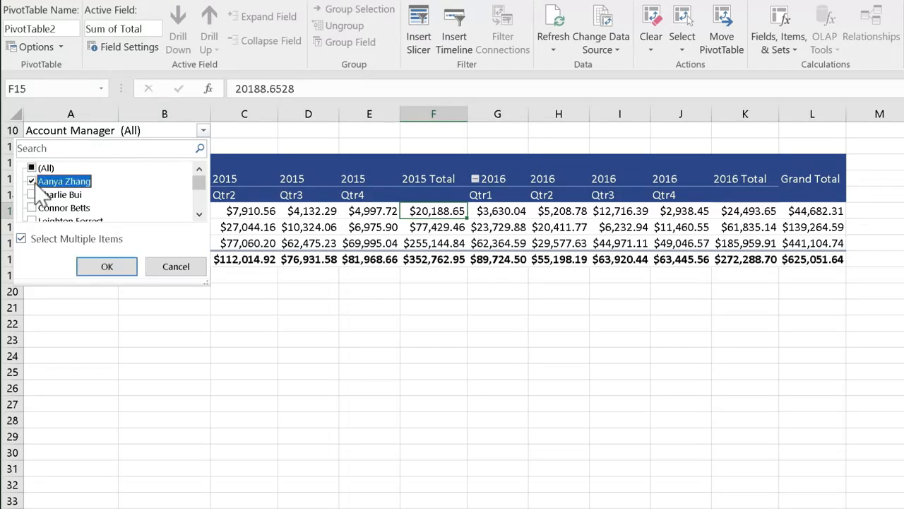
{"action": "left_click", "coordinate": [111, 260]}
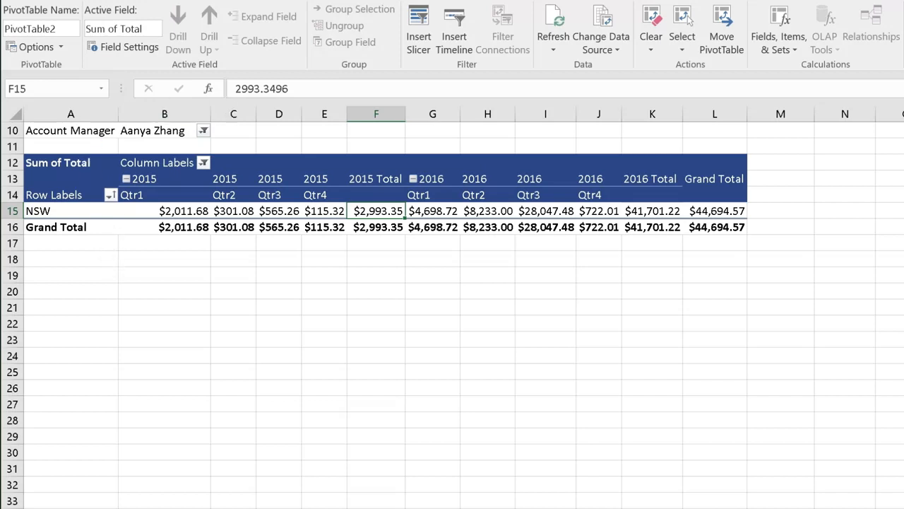
Step: Extend the Account Manager filter to also include the second and third managers in the list
{"action": "left_click", "coordinate": [204, 131]}
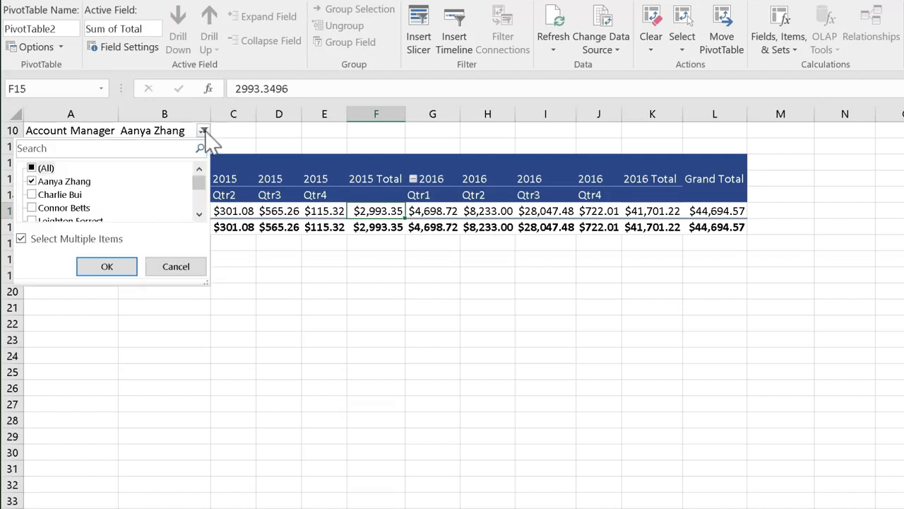
{"action": "left_click", "coordinate": [32, 197]}
{"action": "left_click", "coordinate": [32, 209]}
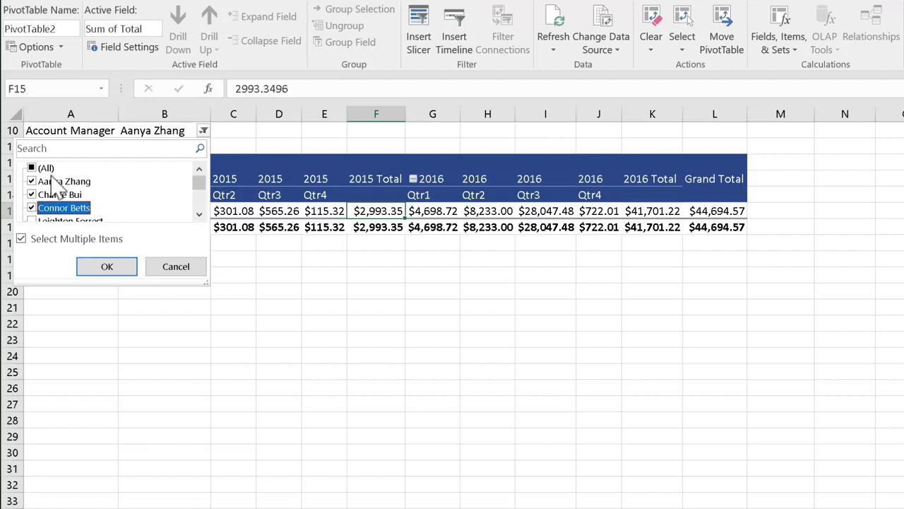
{"action": "left_click", "coordinate": [112, 266]}
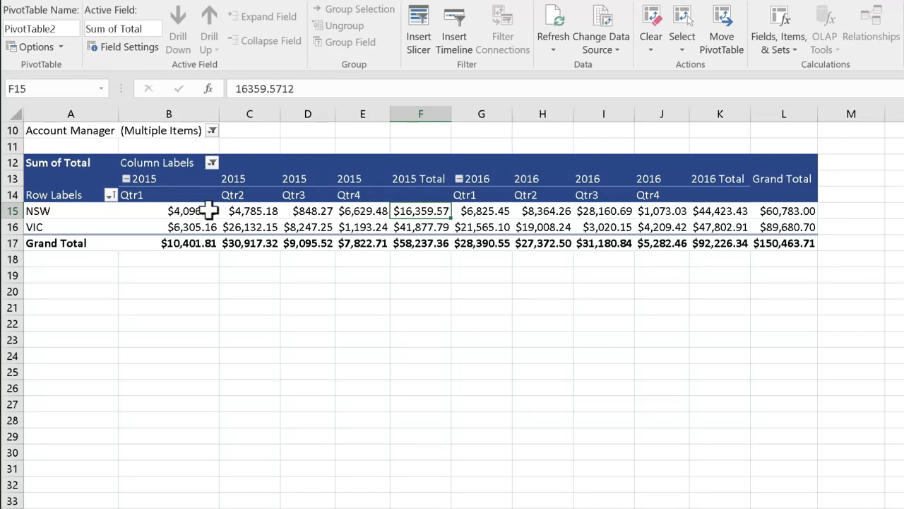
Step: Generate report filter pages for Account Manager and view the second and third managers' sheets
{"action": "mouse_move", "coordinate": [283, 233]}
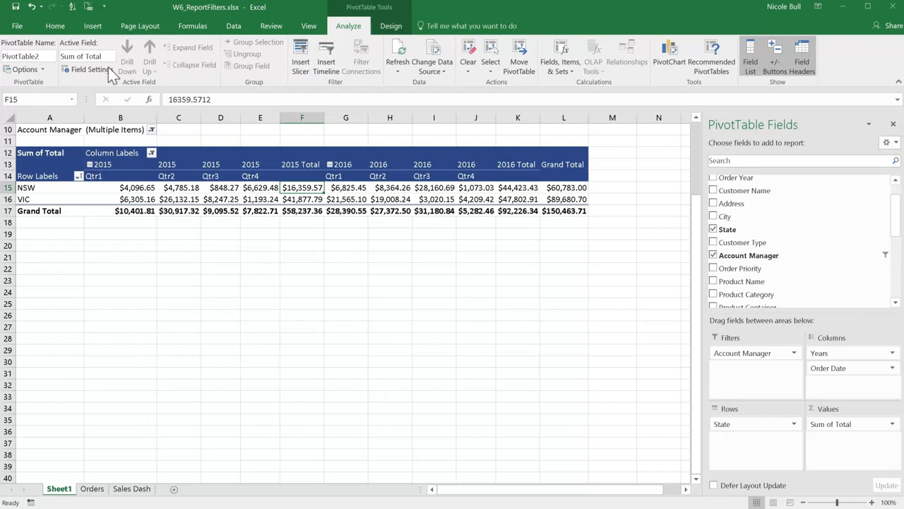
{"action": "left_click", "coordinate": [43, 70]}
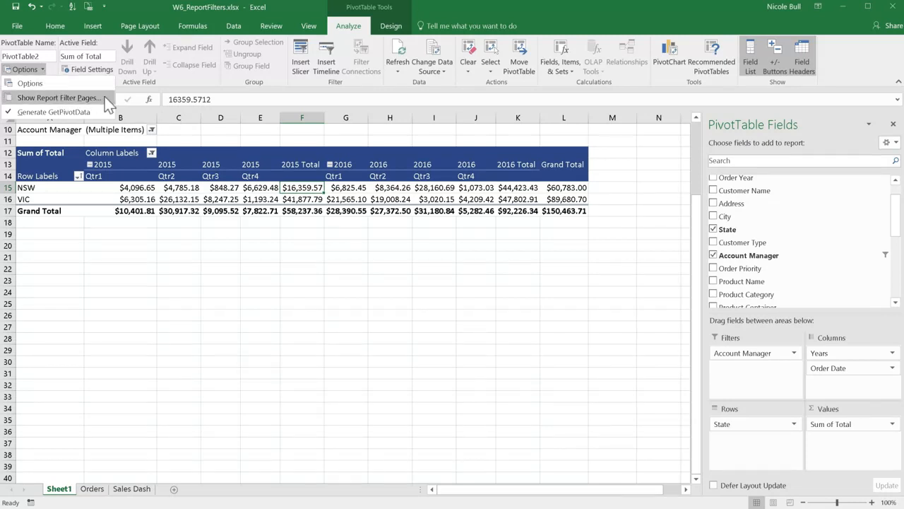
{"action": "left_click", "coordinate": [60, 98]}
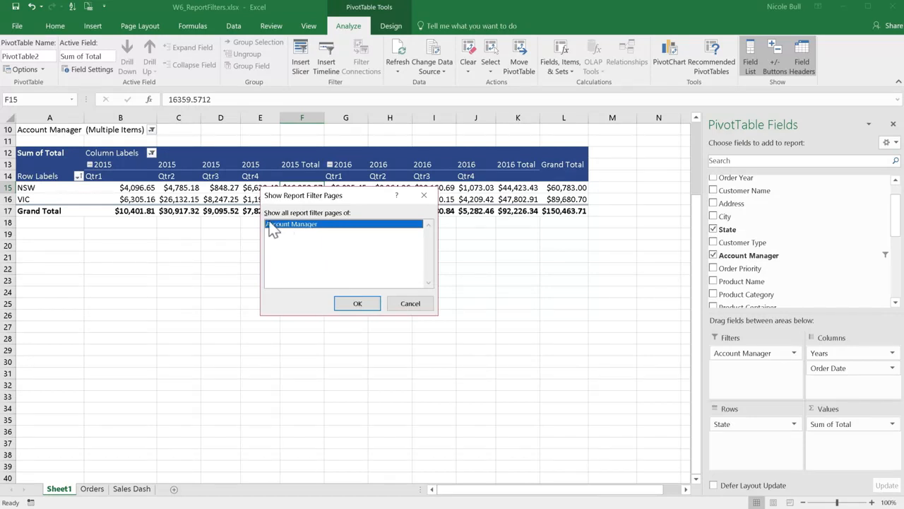
{"action": "left_click", "coordinate": [367, 307]}
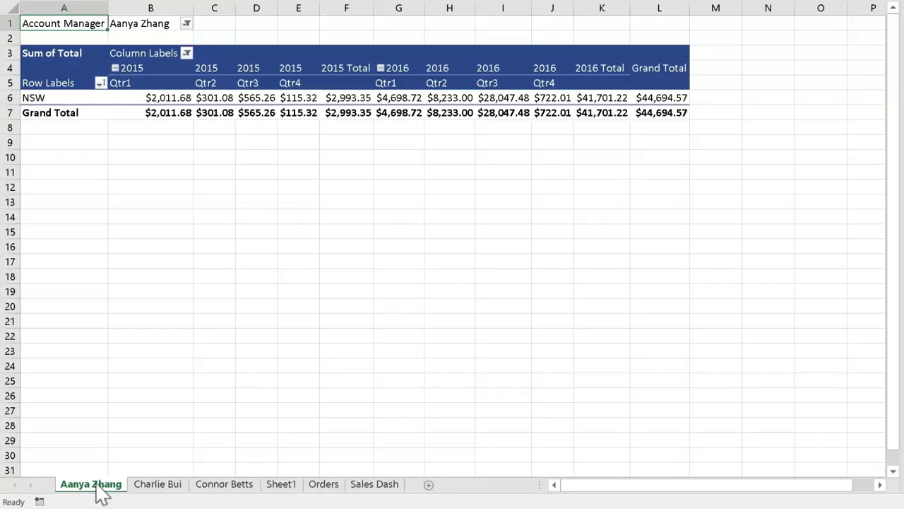
{"action": "left_click", "coordinate": [170, 486]}
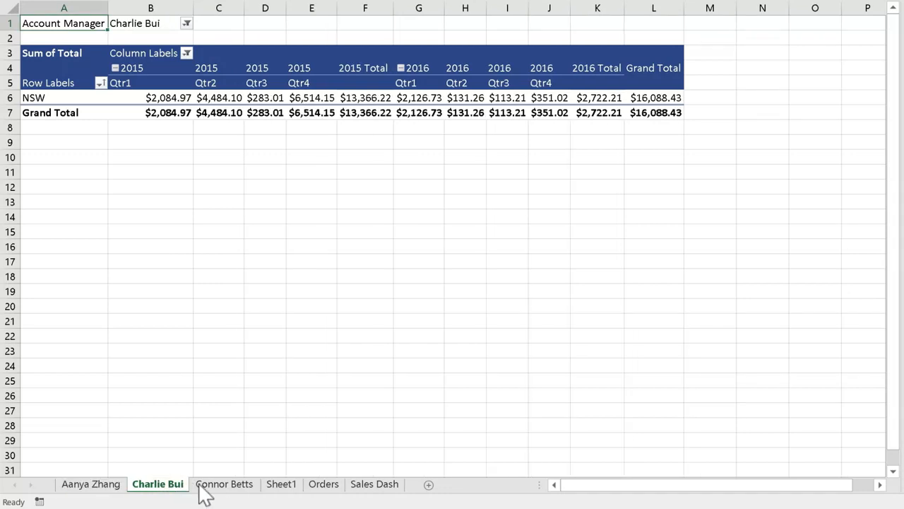
{"action": "left_click", "coordinate": [225, 484]}
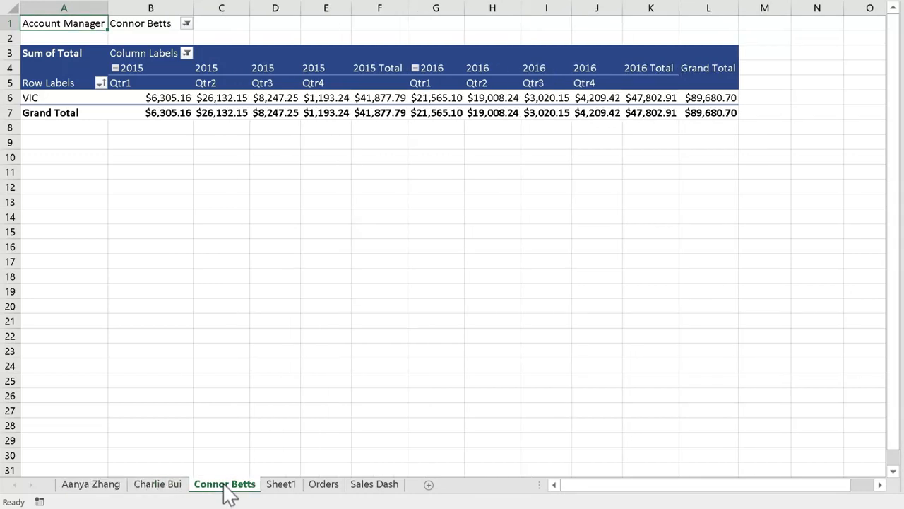
Step: Rename Sheet1 as "Main Pivots"
{"action": "left_click", "coordinate": [289, 486]}
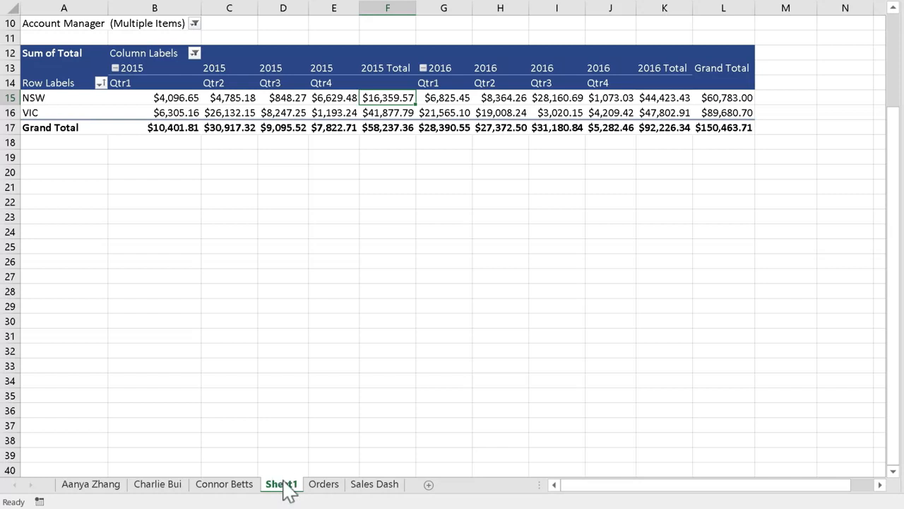
{"action": "double_click", "coordinate": [284, 485]}
{"action": "type", "text": "Ma"}
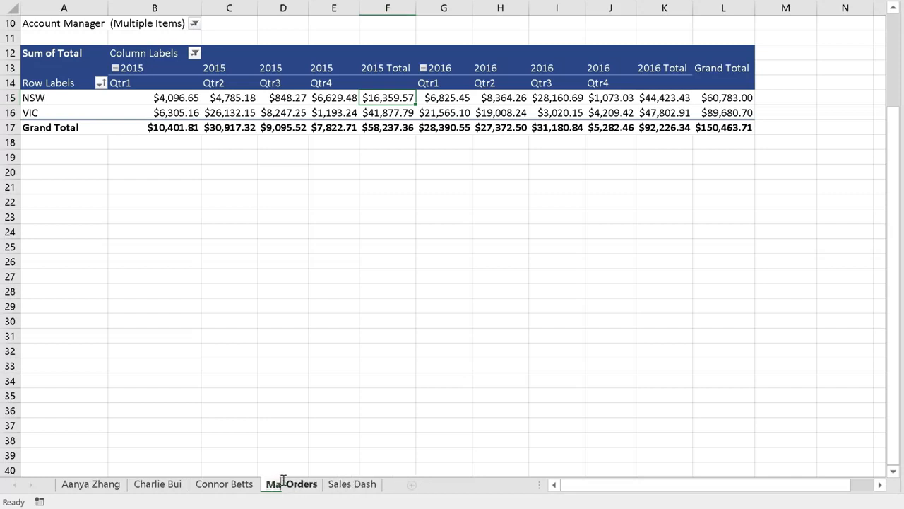
{"action": "type", "text": "in Pivots"}
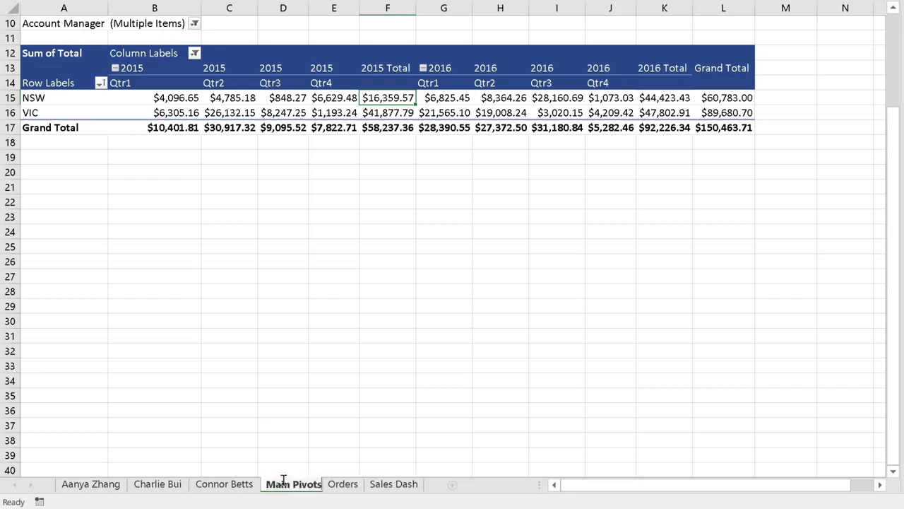
{"action": "key", "text": "Return"}
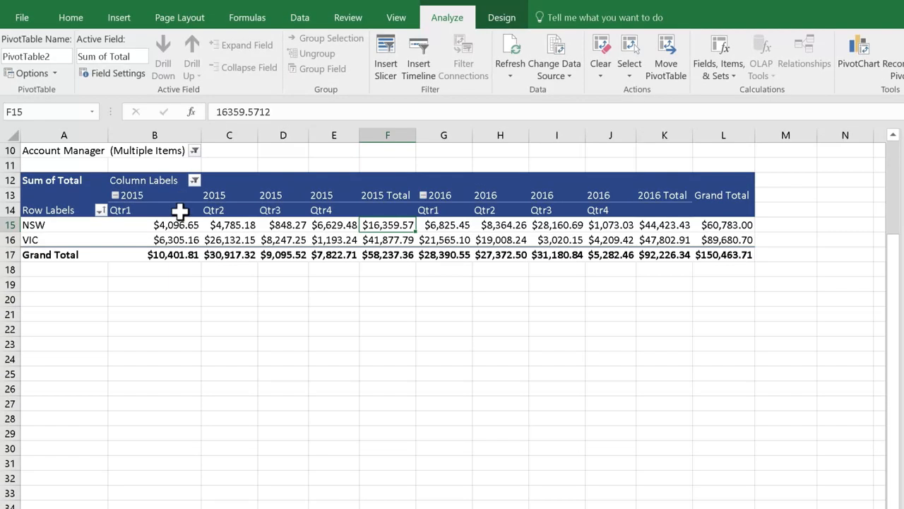
Step: Change the name of the quarterly state sales PivotTable to "RegionalPivot"
{"action": "left_click", "coordinate": [180, 84]}
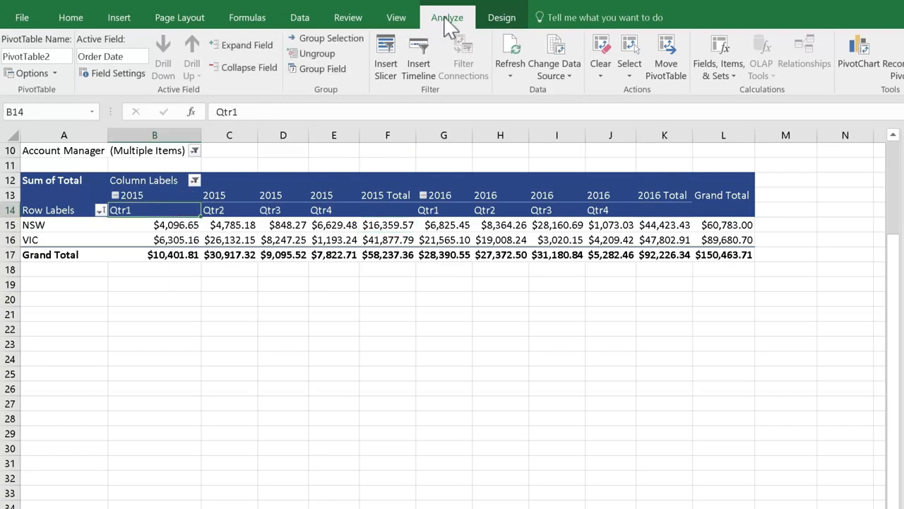
{"action": "left_click", "coordinate": [60, 56]}
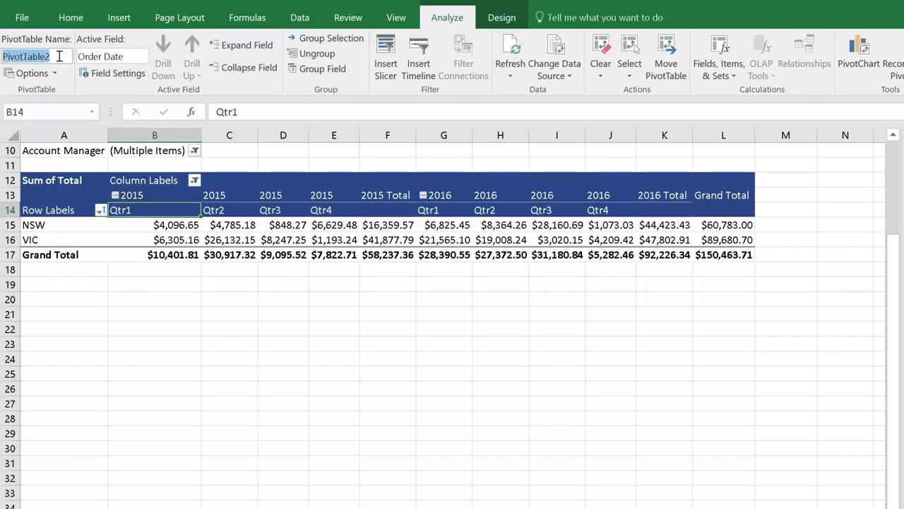
{"action": "type", "text": "Regional"}
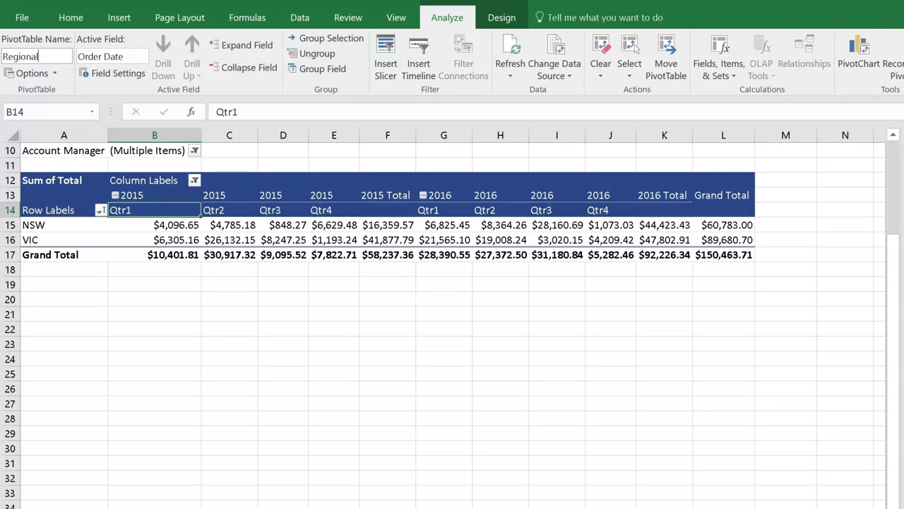
{"action": "type", "text": "Pivot"}
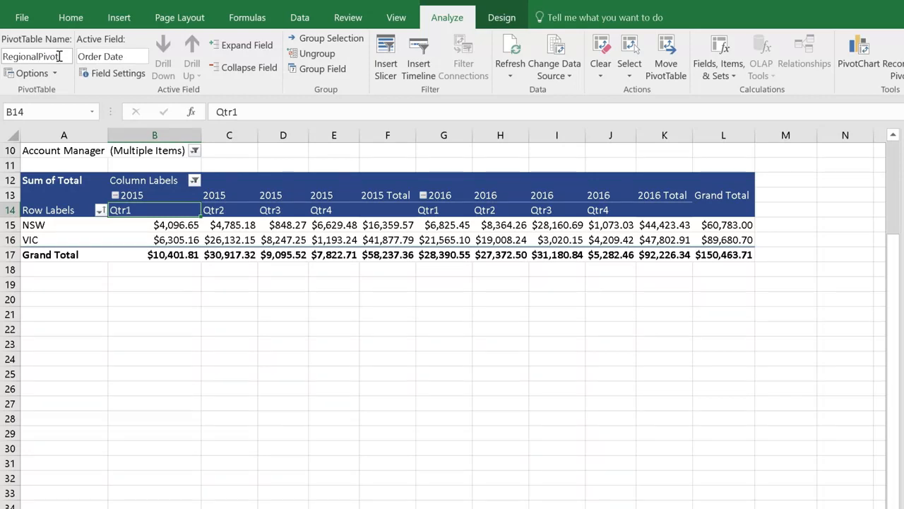
Step: Reset the Account Manager report filter to include all managers
{"action": "left_click", "coordinate": [195, 150]}
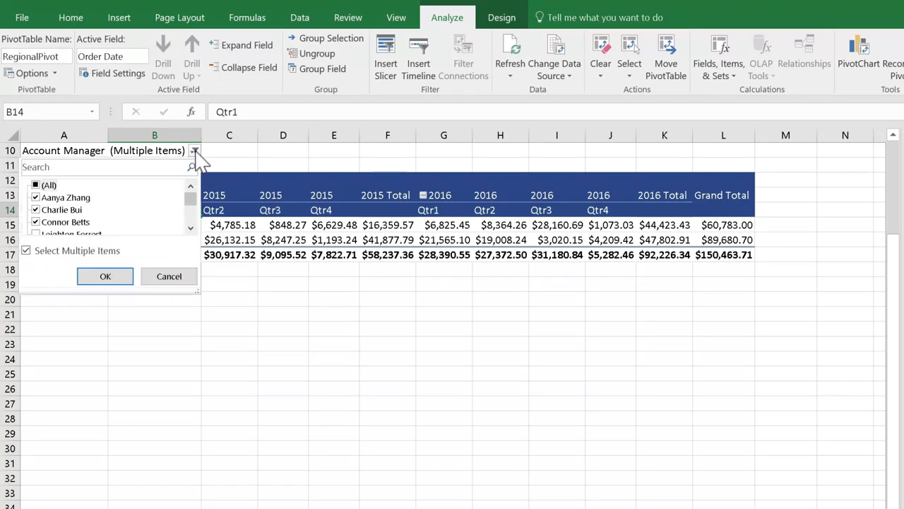
{"action": "left_click", "coordinate": [37, 187]}
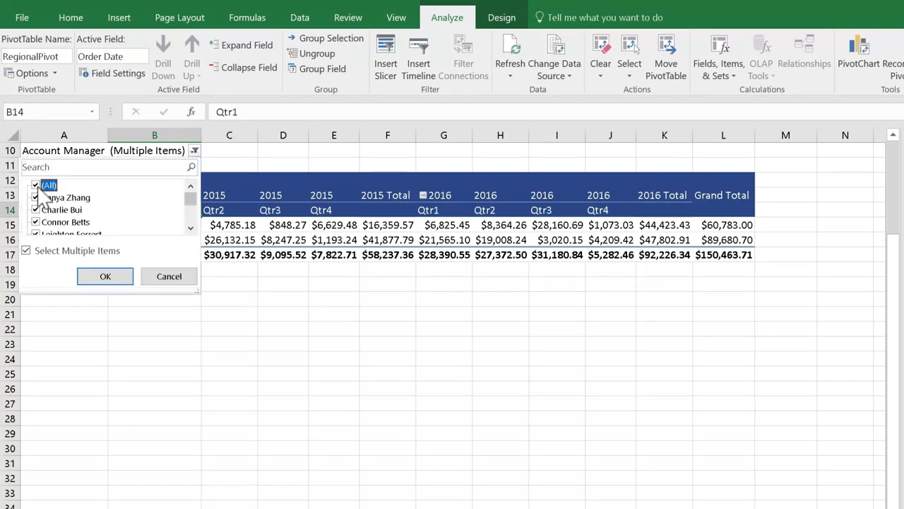
{"action": "left_click", "coordinate": [111, 276]}
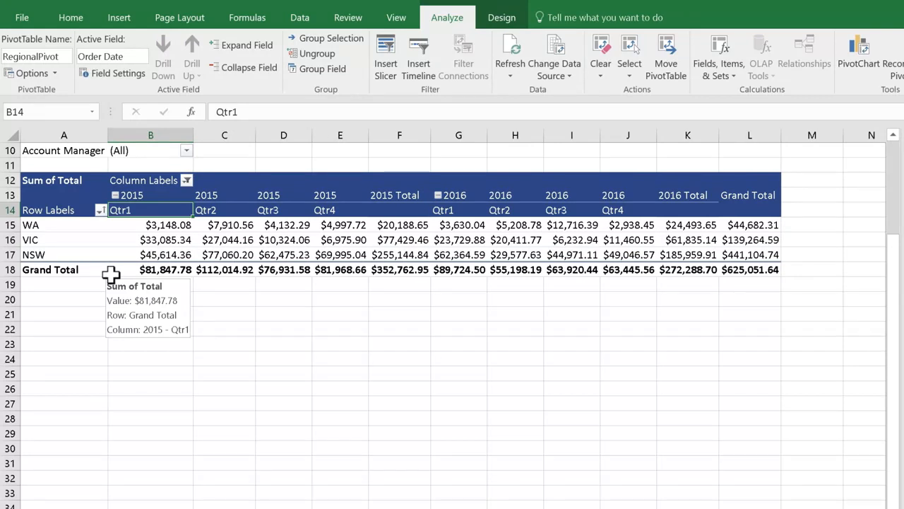
Step: Try to edit VIC's 2015 Total value directly in the PivotTable
{"action": "left_click", "coordinate": [411, 241]}
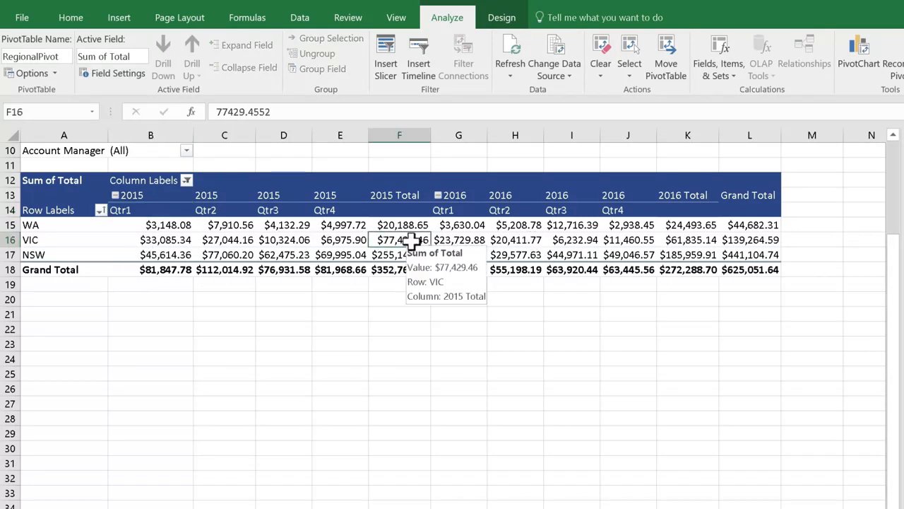
{"action": "double_click", "coordinate": [411, 241]}
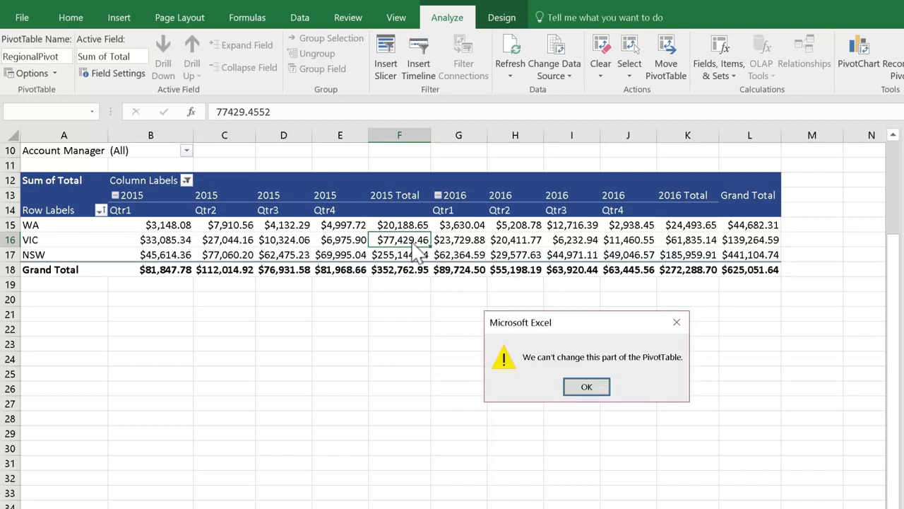
{"action": "key", "text": "Return"}
{"action": "mouse_move", "coordinate": [411, 241]}
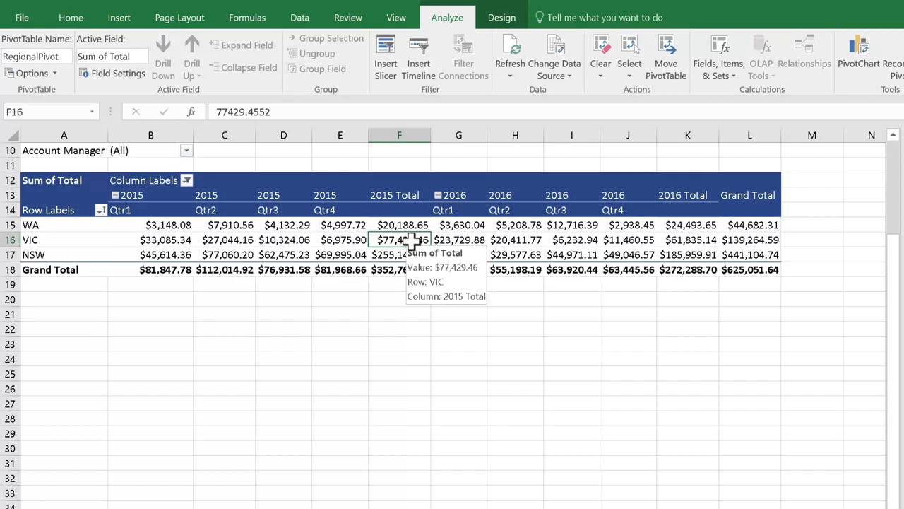
Step: Show the source records behind WA's 2016 Qtr4 value and delete the resulting detail sheet
{"action": "mouse_move", "coordinate": [631, 236]}
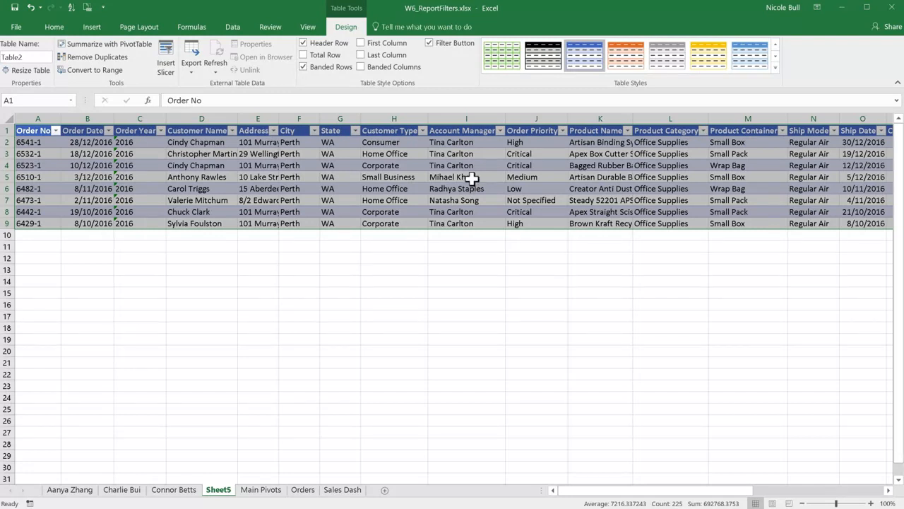
{"action": "right_click", "coordinate": [227, 495]}
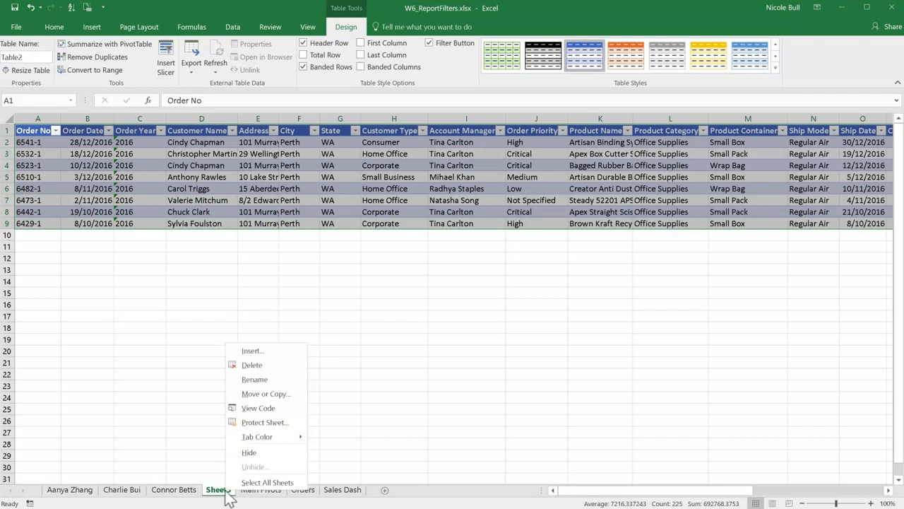
{"action": "left_click", "coordinate": [256, 368]}
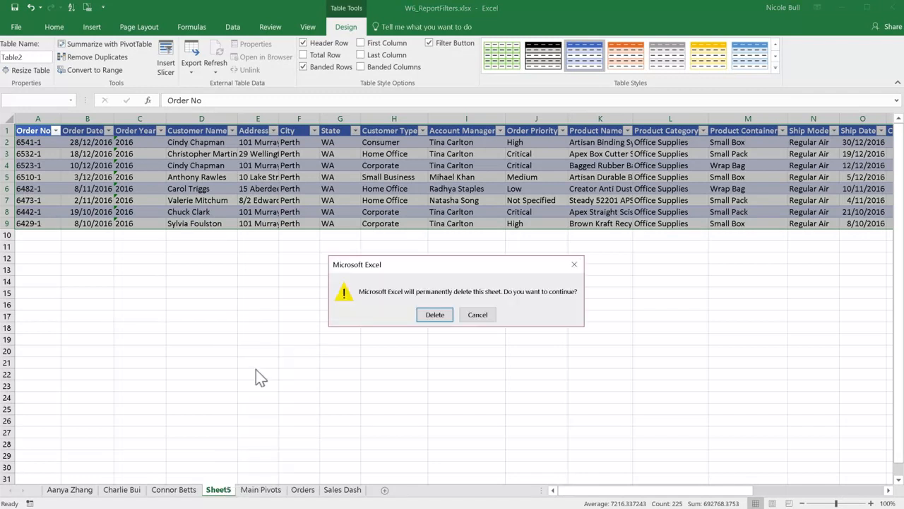
{"action": "left_click", "coordinate": [436, 314]}
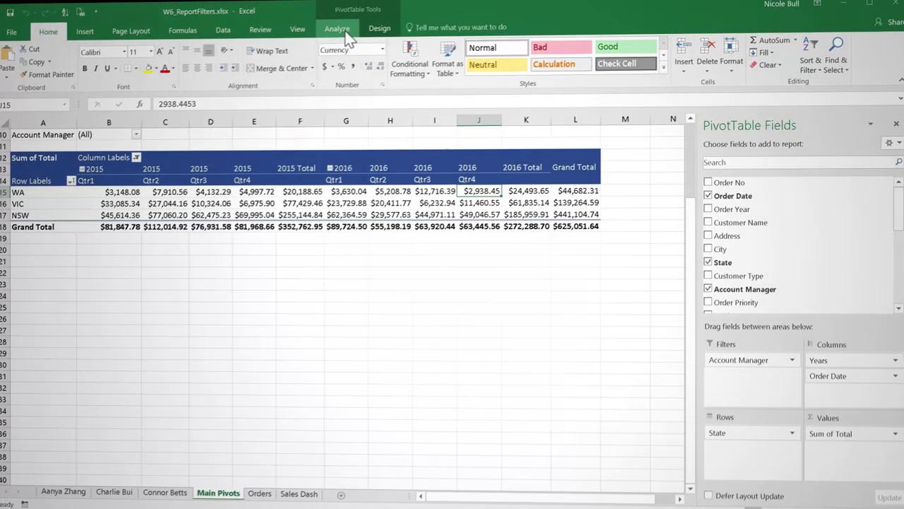
Step: View the PivotTable analysis tools, select an empty cell outside the PivotTable, and reselect VIC's Grand Total value
{"action": "left_click", "coordinate": [341, 31]}
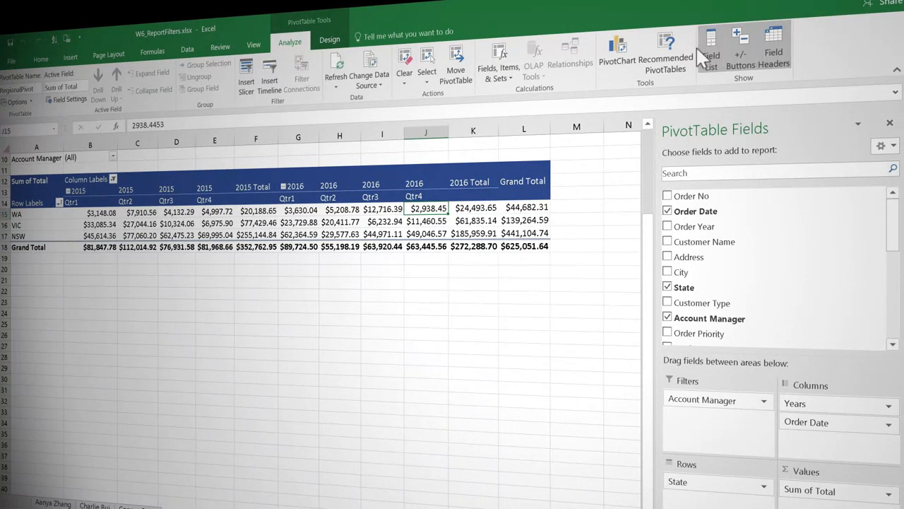
{"action": "left_click", "coordinate": [553, 354]}
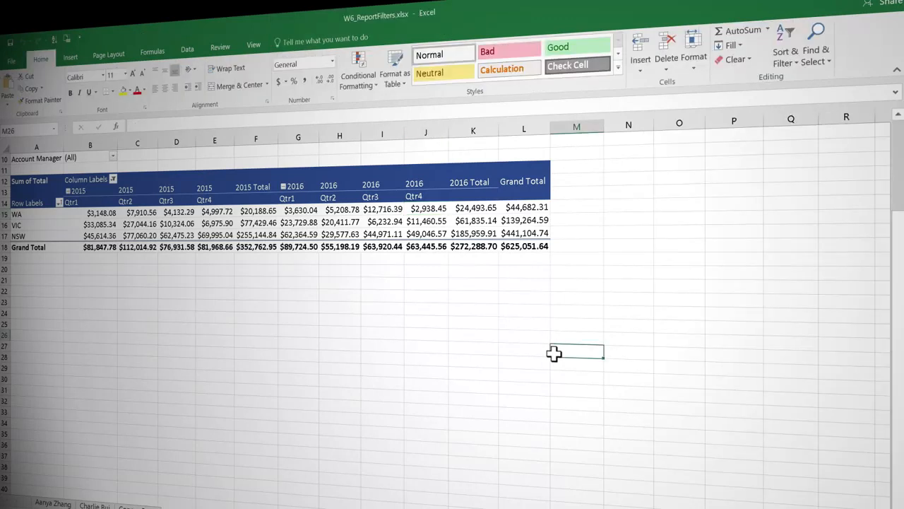
{"action": "left_click", "coordinate": [523, 220]}
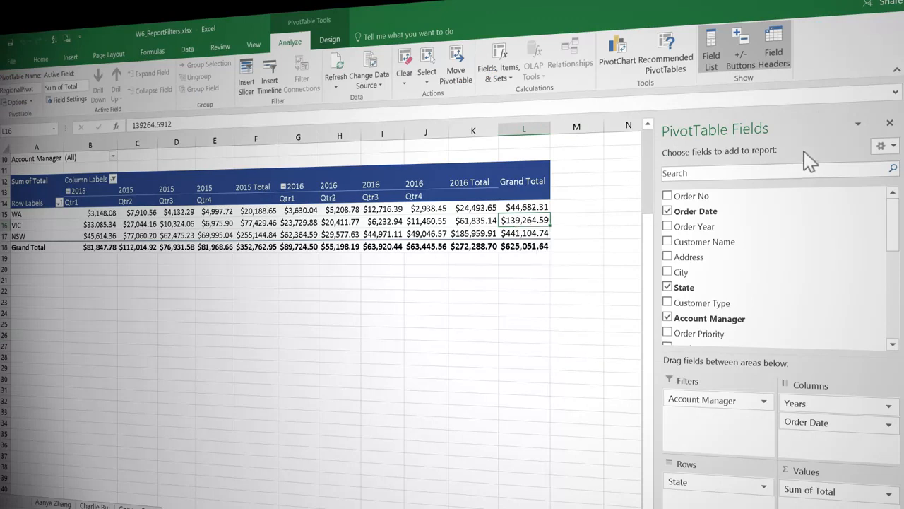
Step: Close the PivotTable Fields list and display it again for the regional PivotTable
{"action": "left_click", "coordinate": [890, 125]}
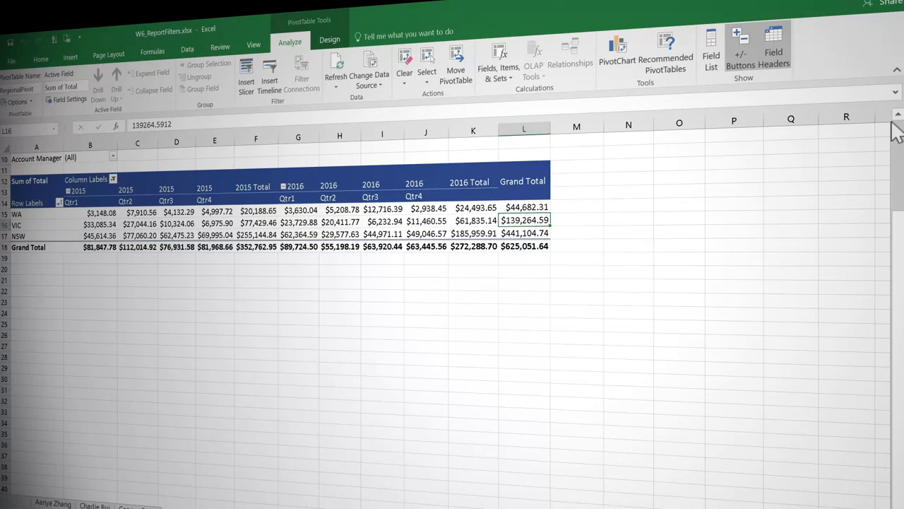
{"action": "left_click", "coordinate": [714, 44]}
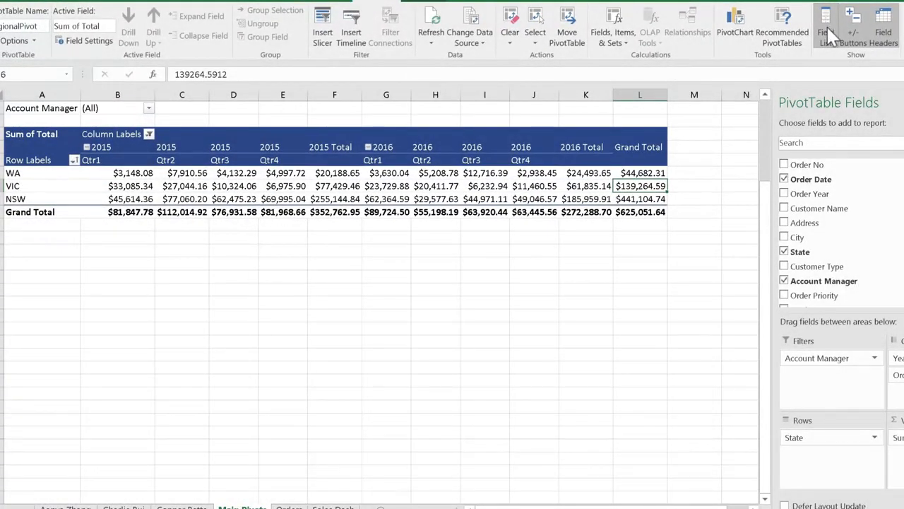
Step: Hide and restore the PivotTable's expand/collapse buttons, followed by its row and column field headers
{"action": "left_click", "coordinate": [851, 18]}
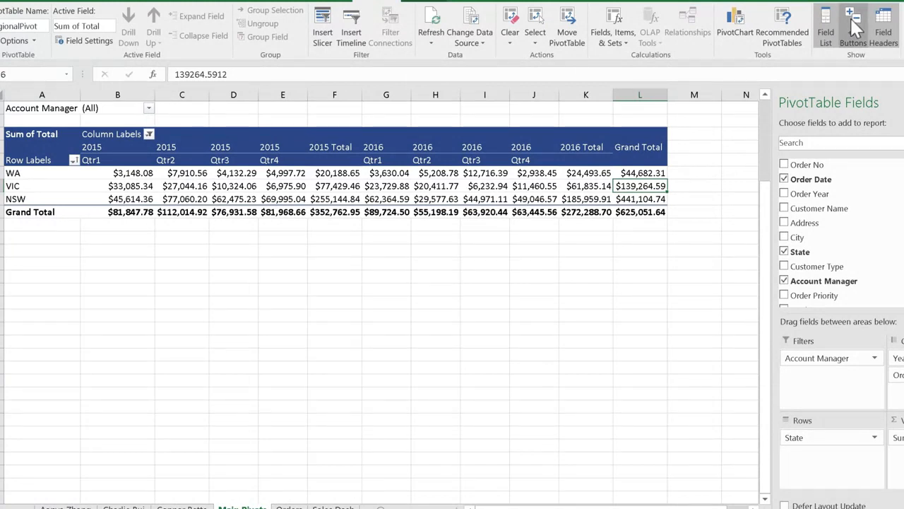
{"action": "left_click", "coordinate": [851, 18]}
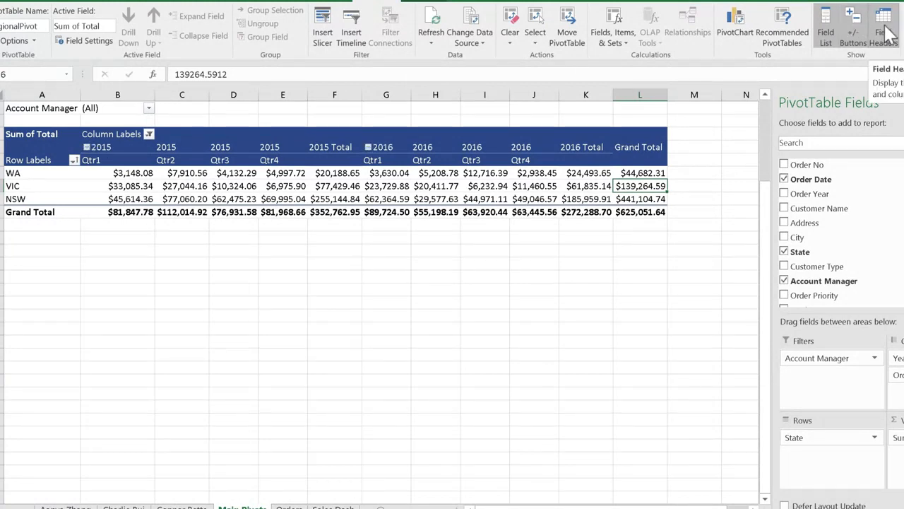
{"action": "left_click", "coordinate": [885, 32]}
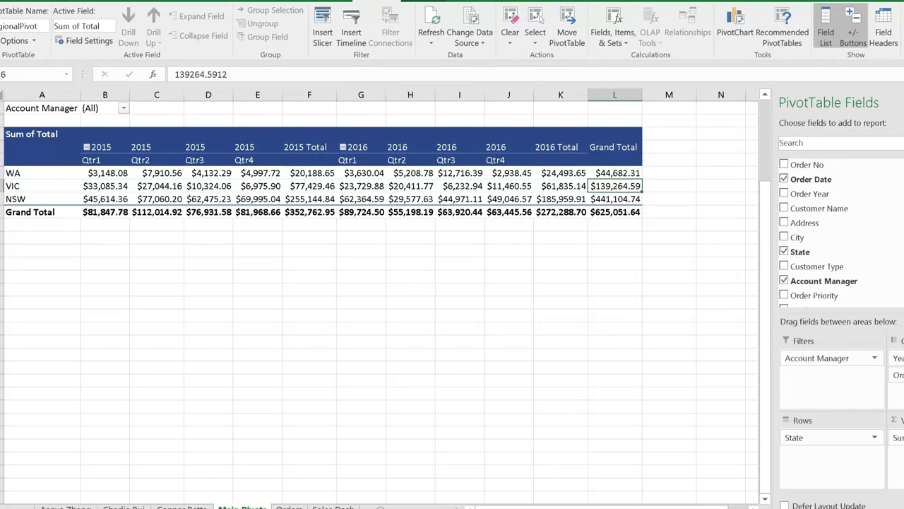
{"action": "left_click", "coordinate": [892, 32]}
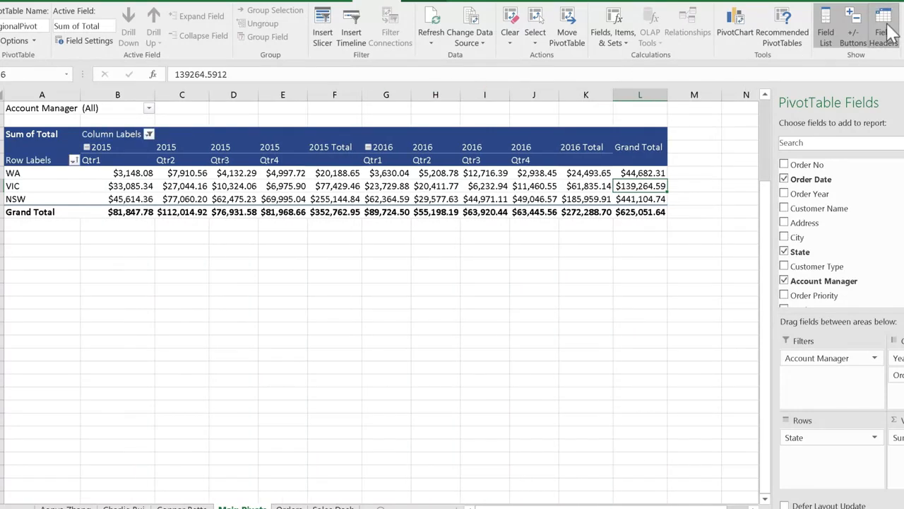